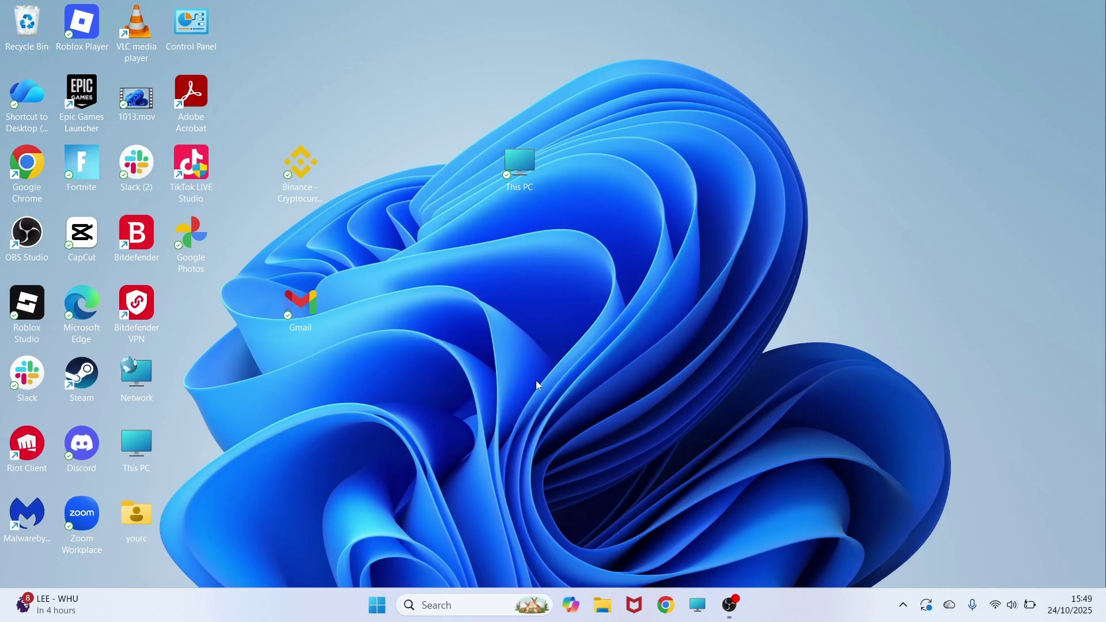
# Open the Start menu to search for Control Panel
pyautogui.click(378, 605)
pyautogui.write('control')
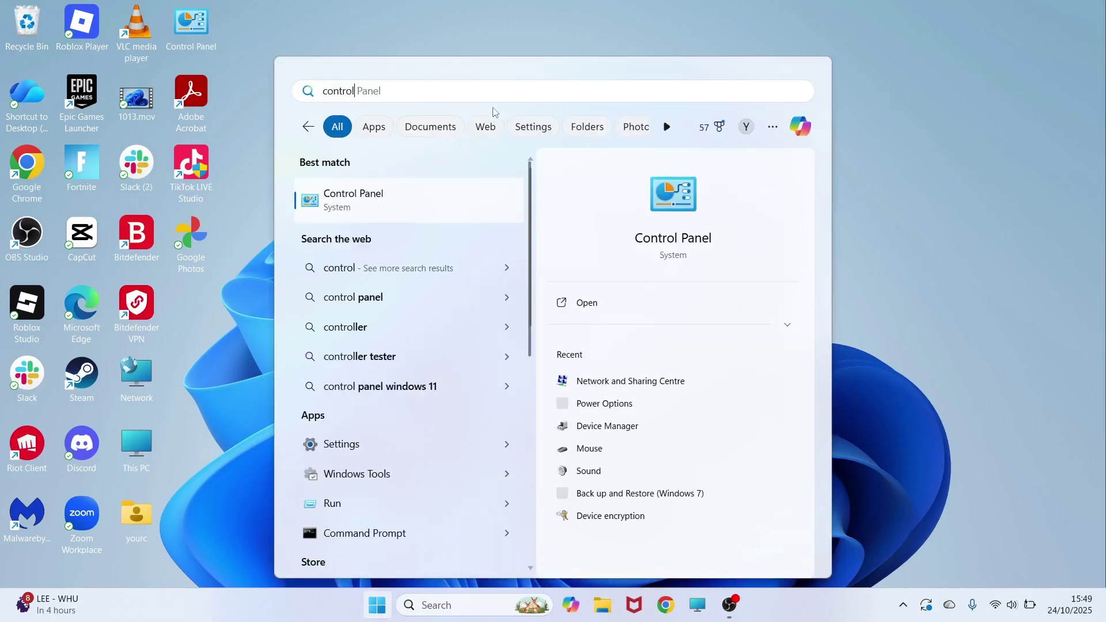
pyautogui.write(' pan')
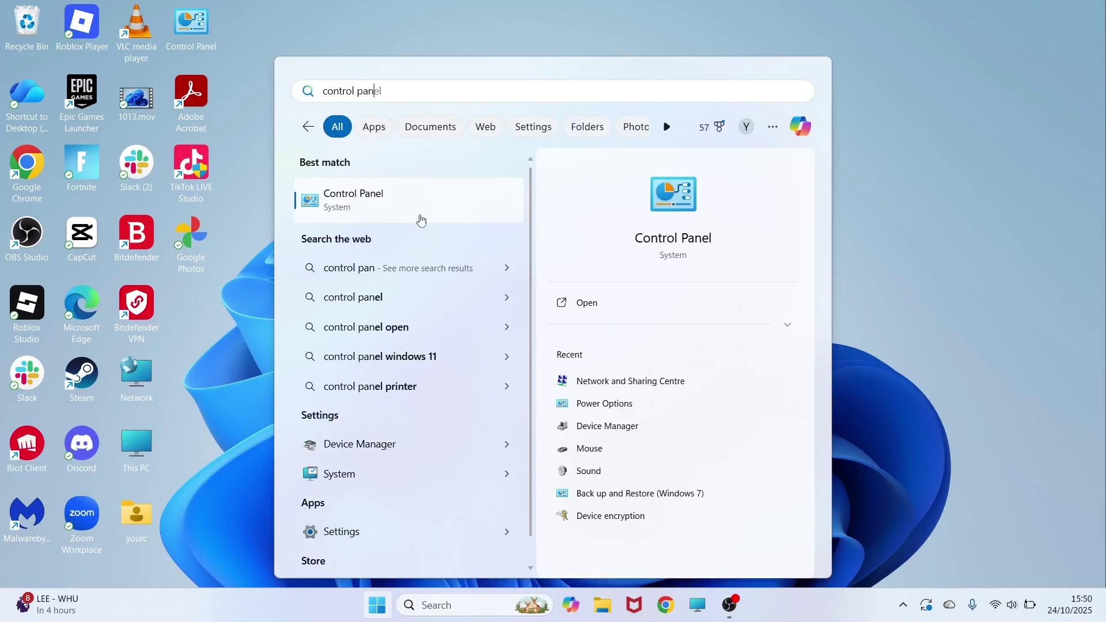
# Open Control Panel in large icon view and go to User Accounts' Manage another account
pyautogui.click(405, 213)
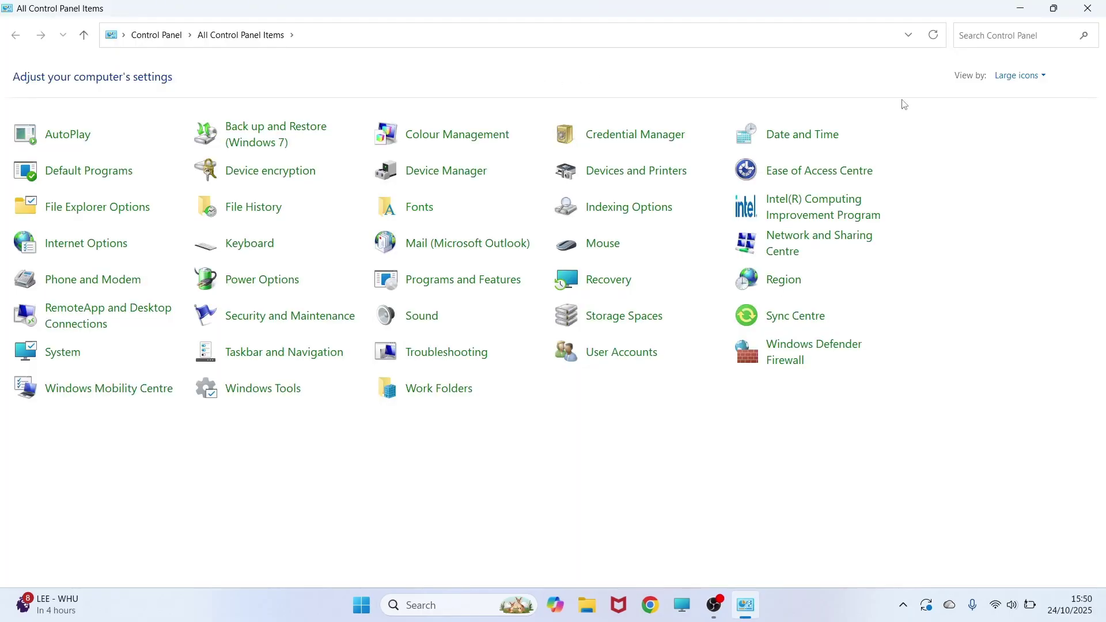
pyautogui.click(1018, 78)
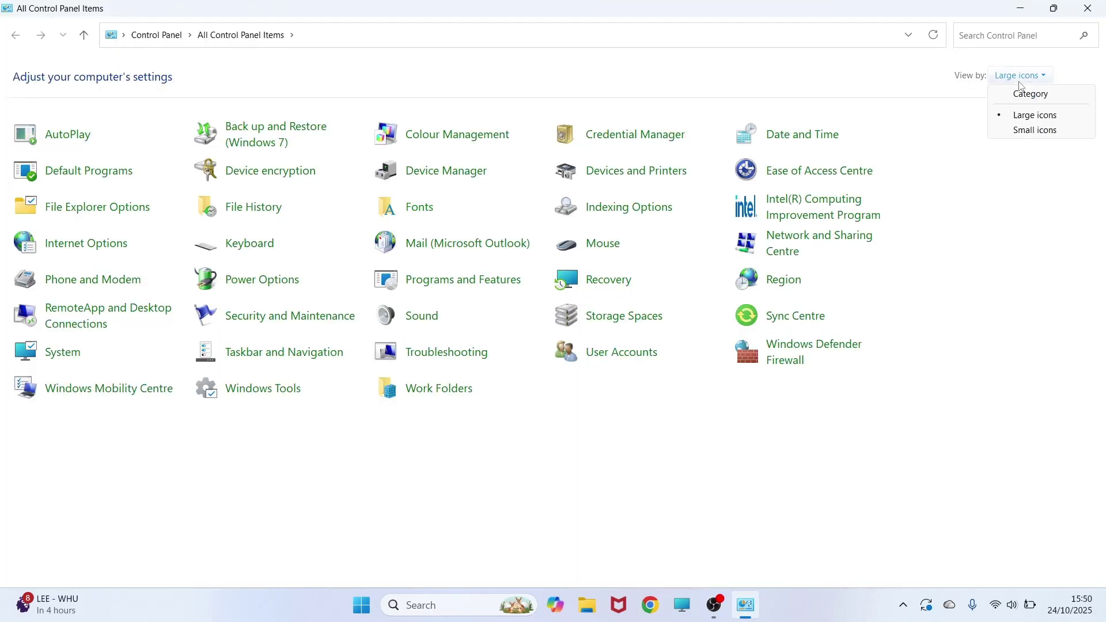
pyautogui.click(1037, 122)
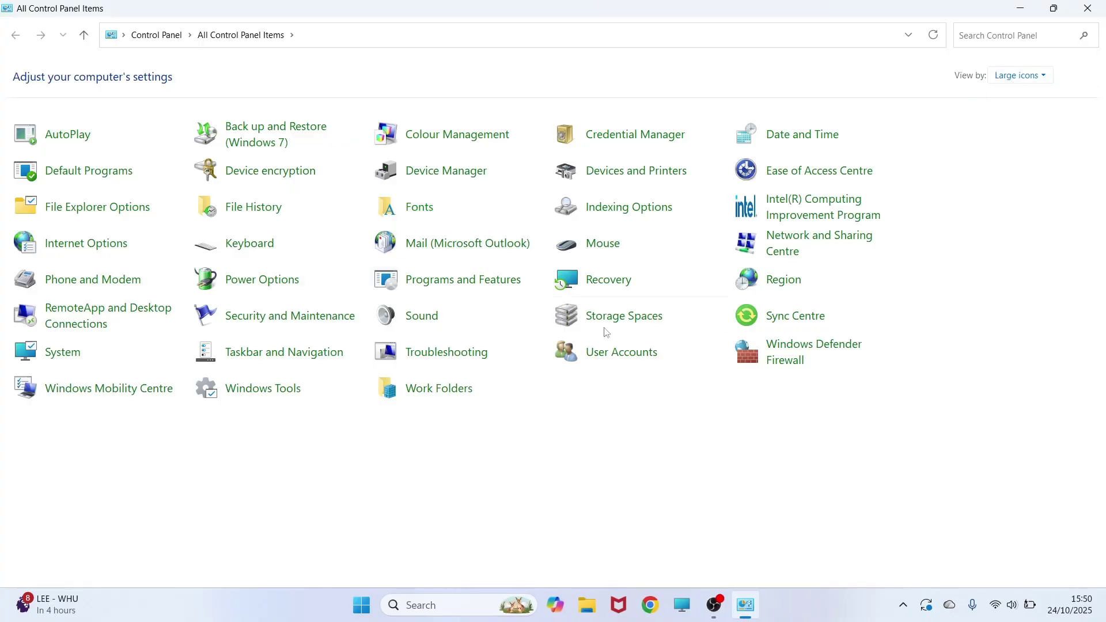
pyautogui.click(615, 354)
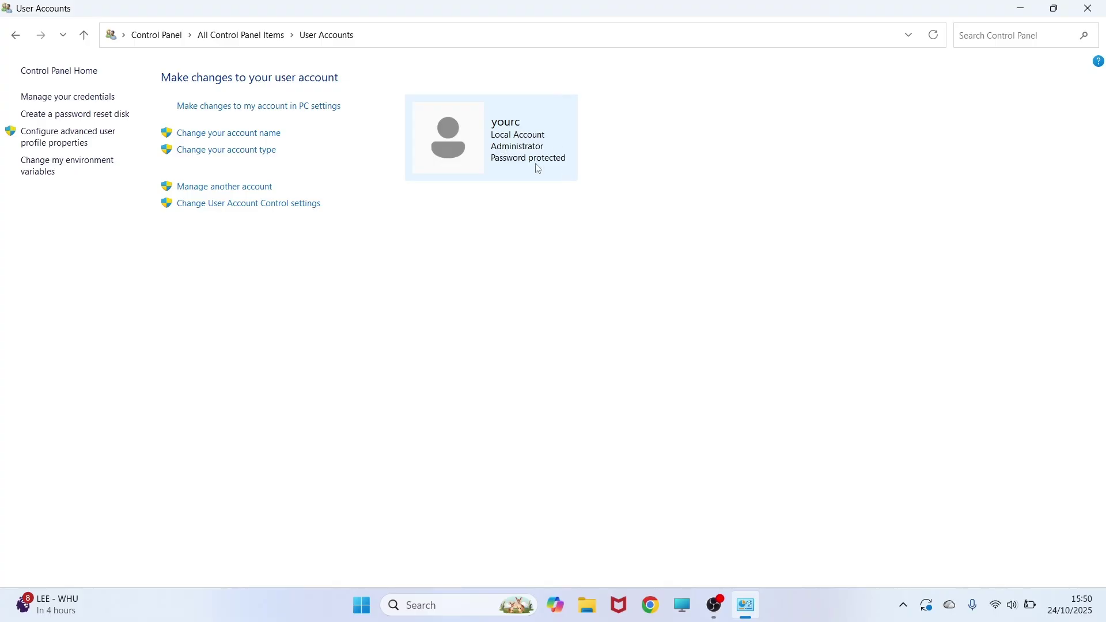
pyautogui.click(229, 189)
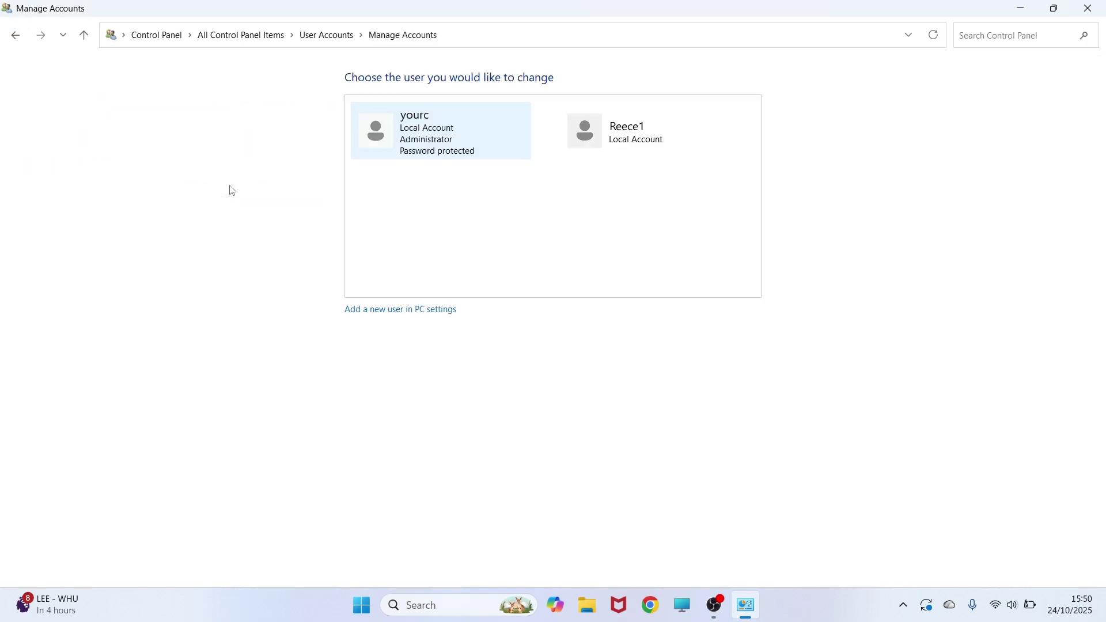
# Create a local account named 'Second user' without Microsoft sign-in information
pyautogui.click(428, 316)
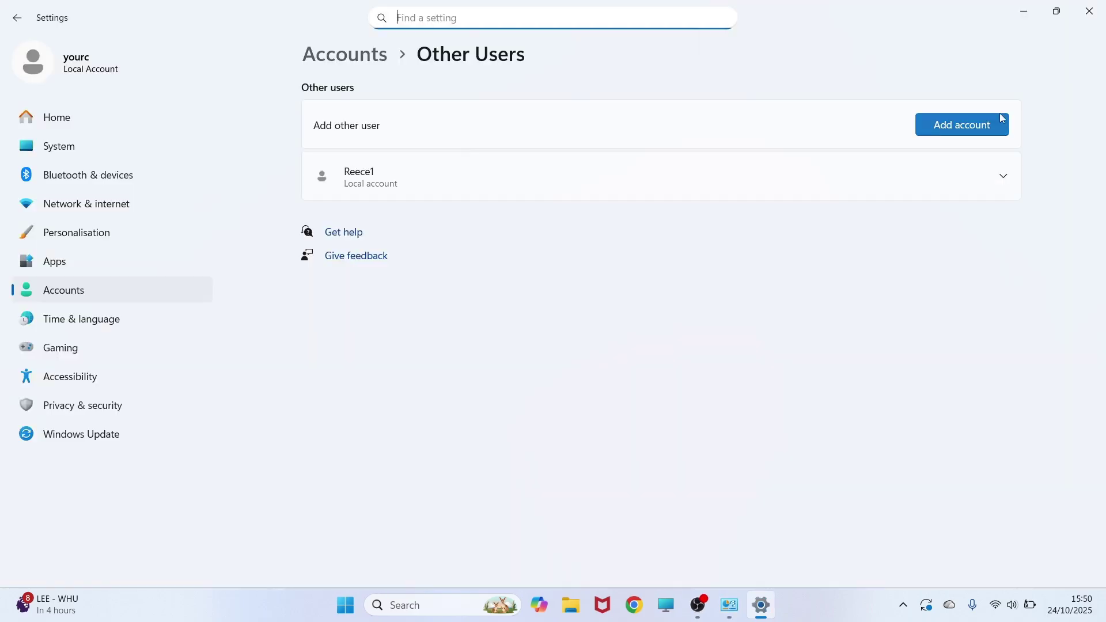
pyautogui.click(978, 127)
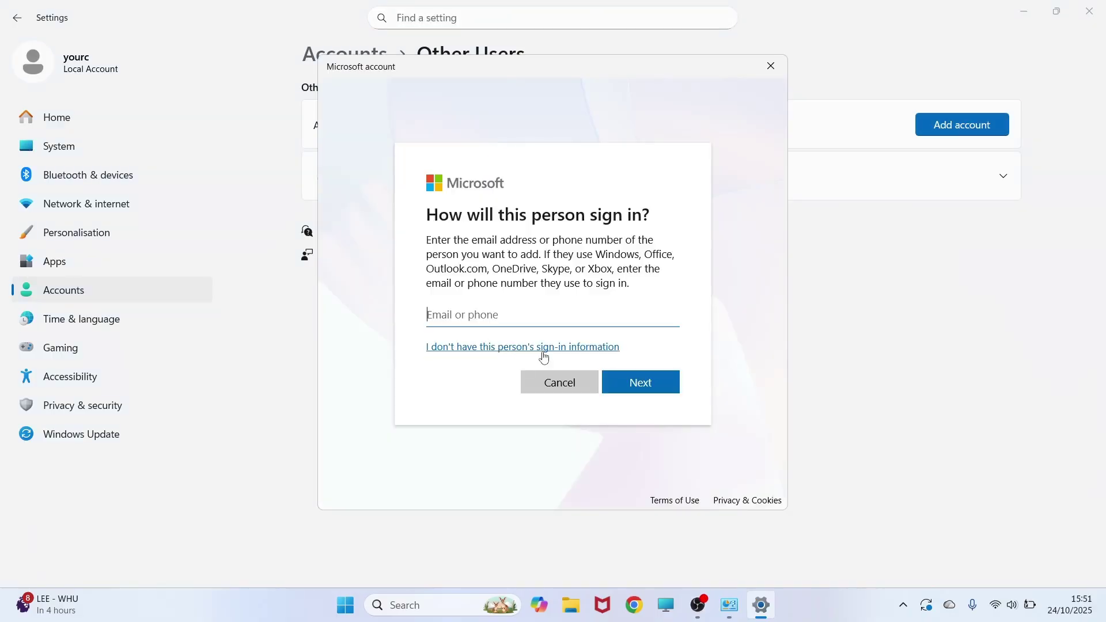
pyautogui.click(542, 349)
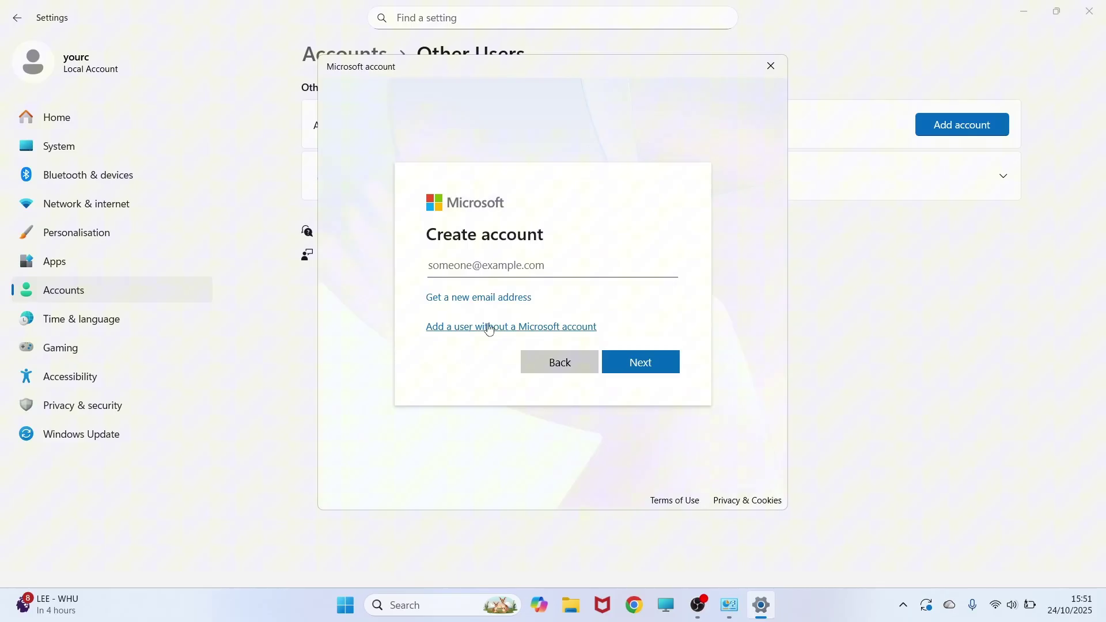
pyautogui.click(523, 329)
pyautogui.write('Second user')
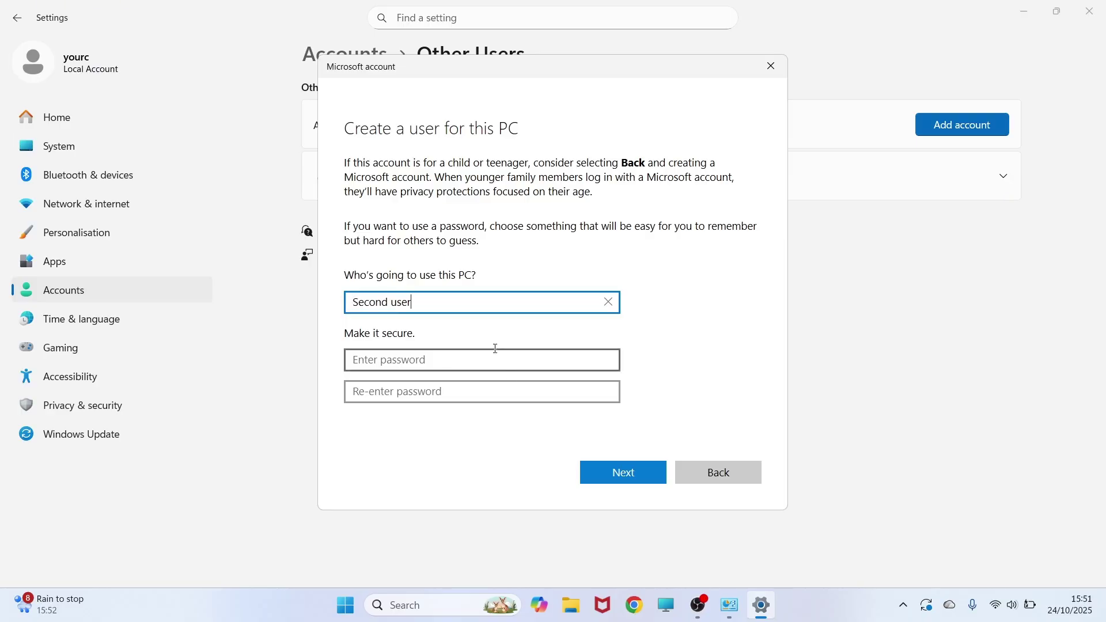
pyautogui.click(624, 466)
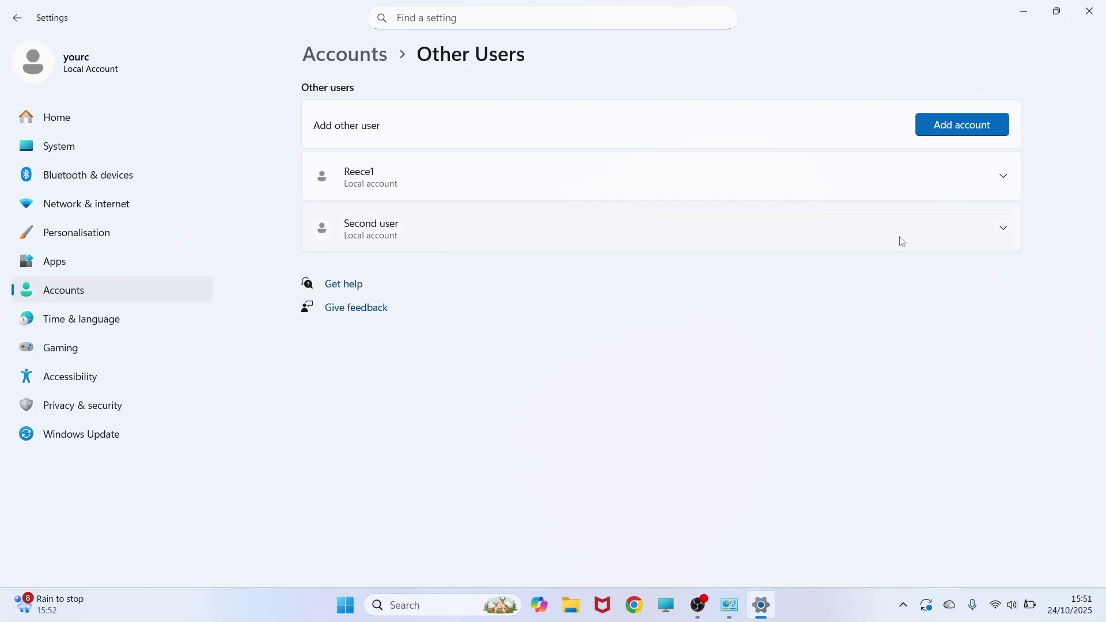
# Change Second user's account type to Administrator, then bring up Start search again
pyautogui.click(1000, 229)
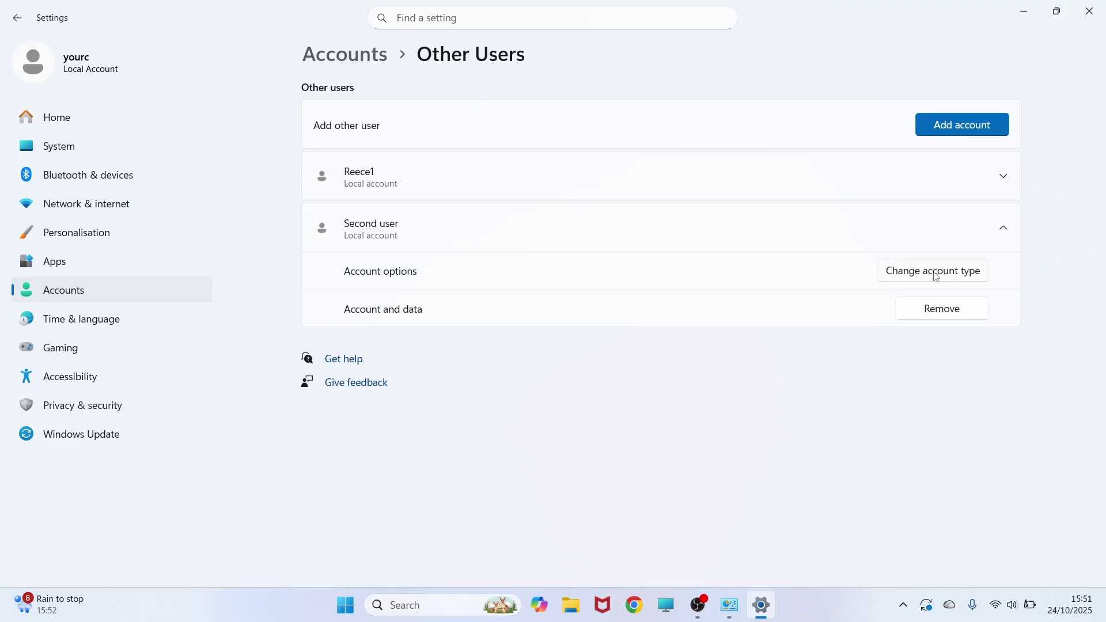
pyautogui.click(934, 271)
pyautogui.click(409, 314)
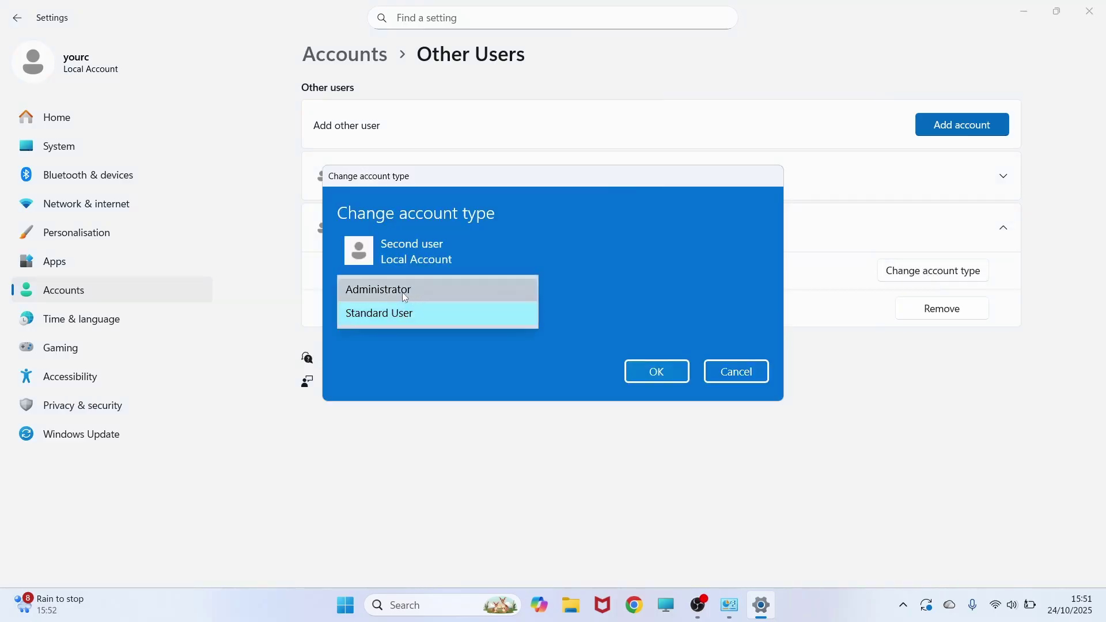
pyautogui.click(402, 294)
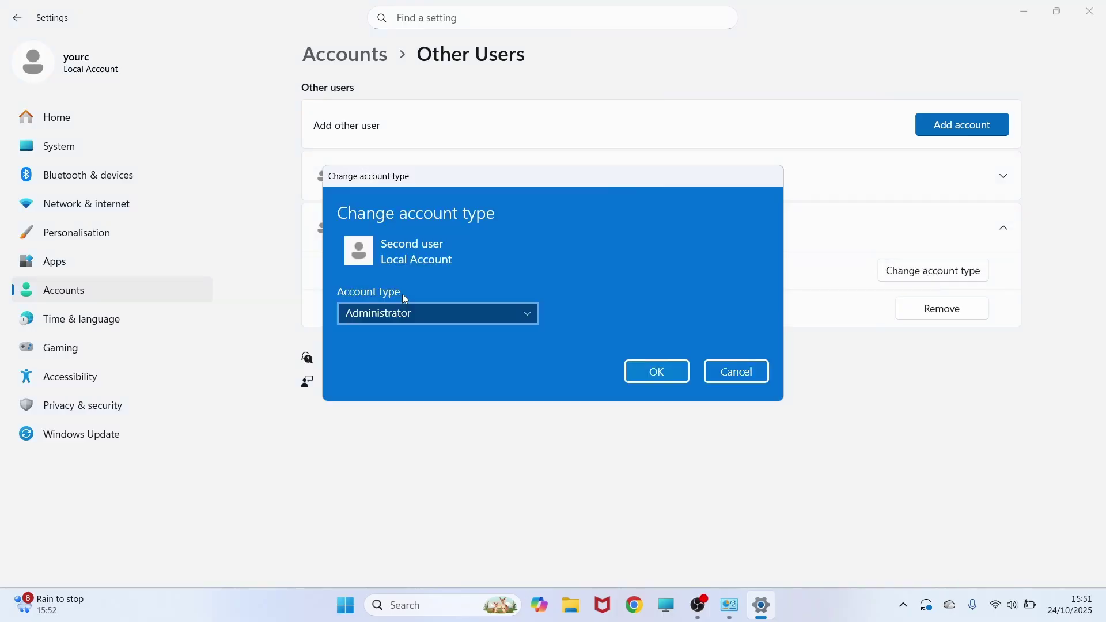
pyautogui.click(658, 373)
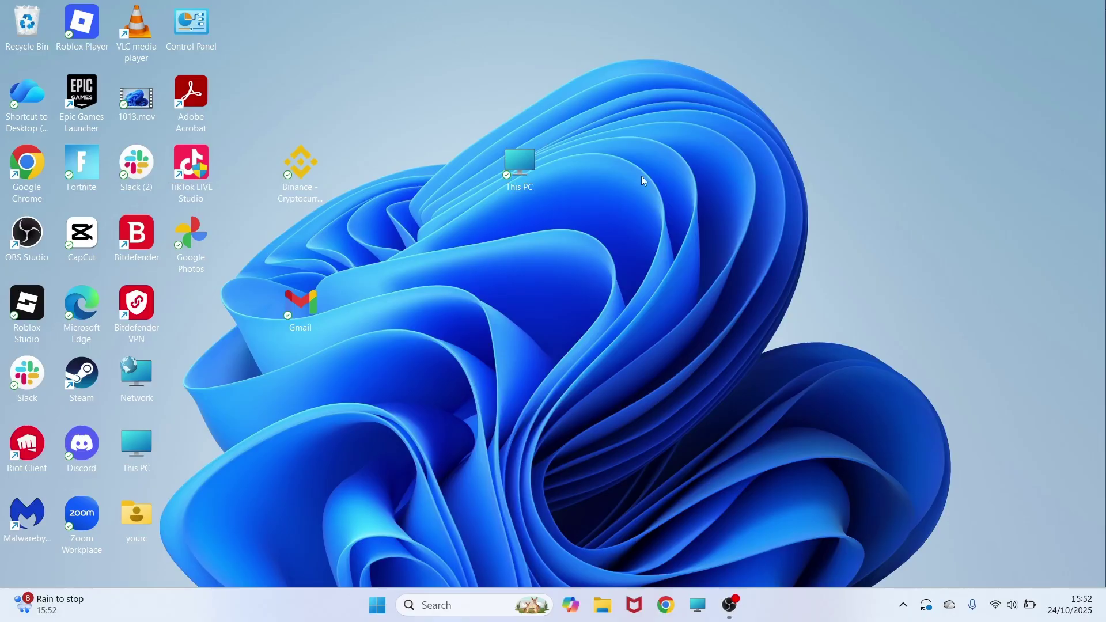
pyautogui.click(377, 608)
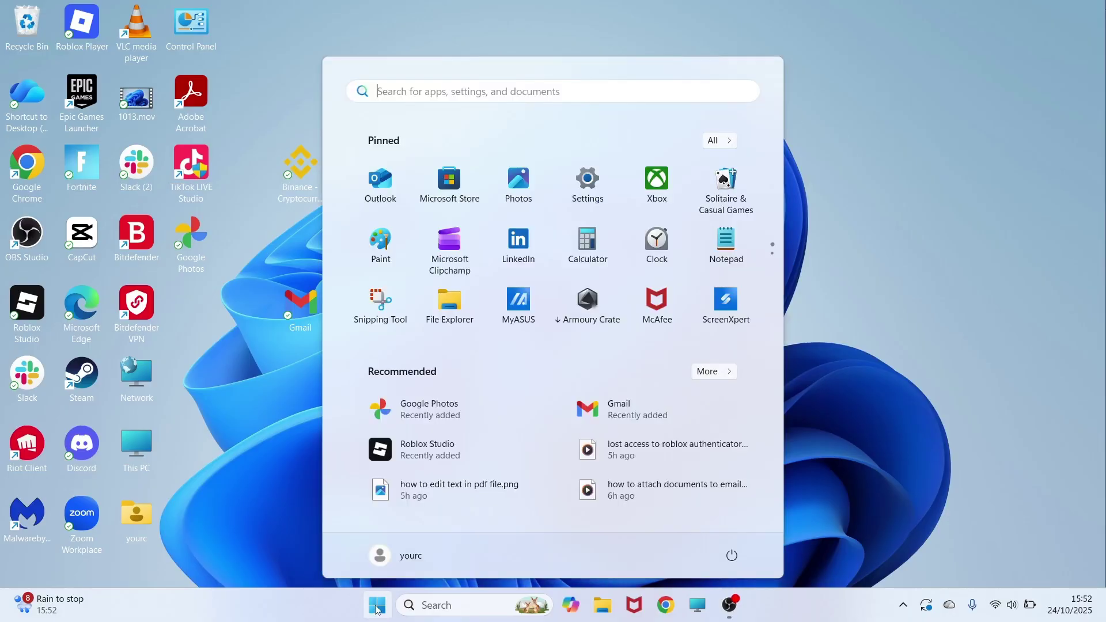
pyautogui.write('control')
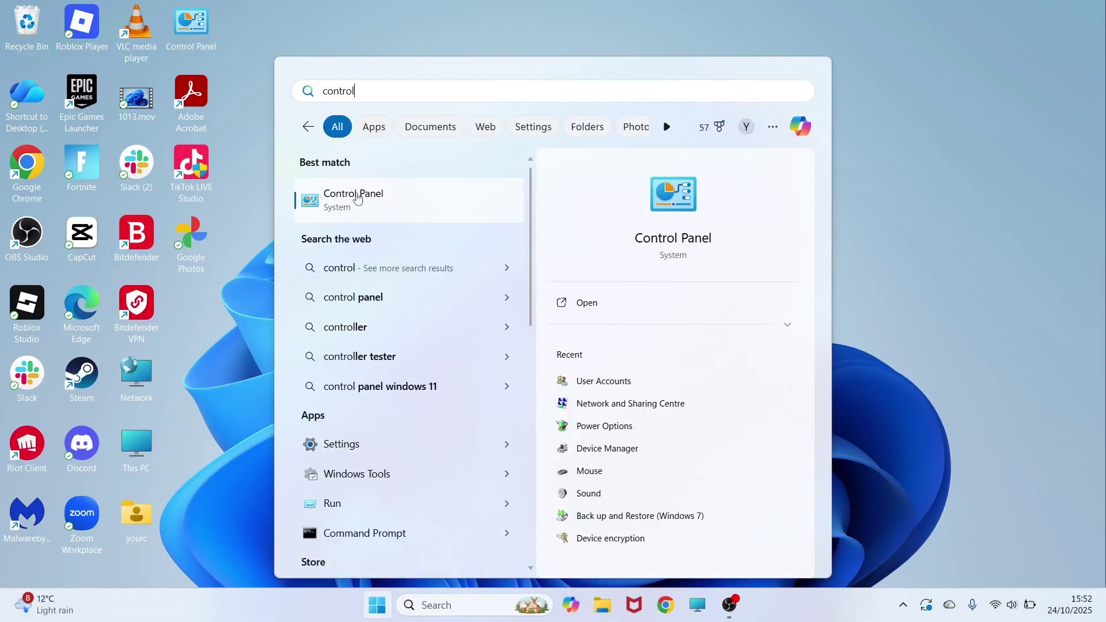
pyautogui.click(401, 201)
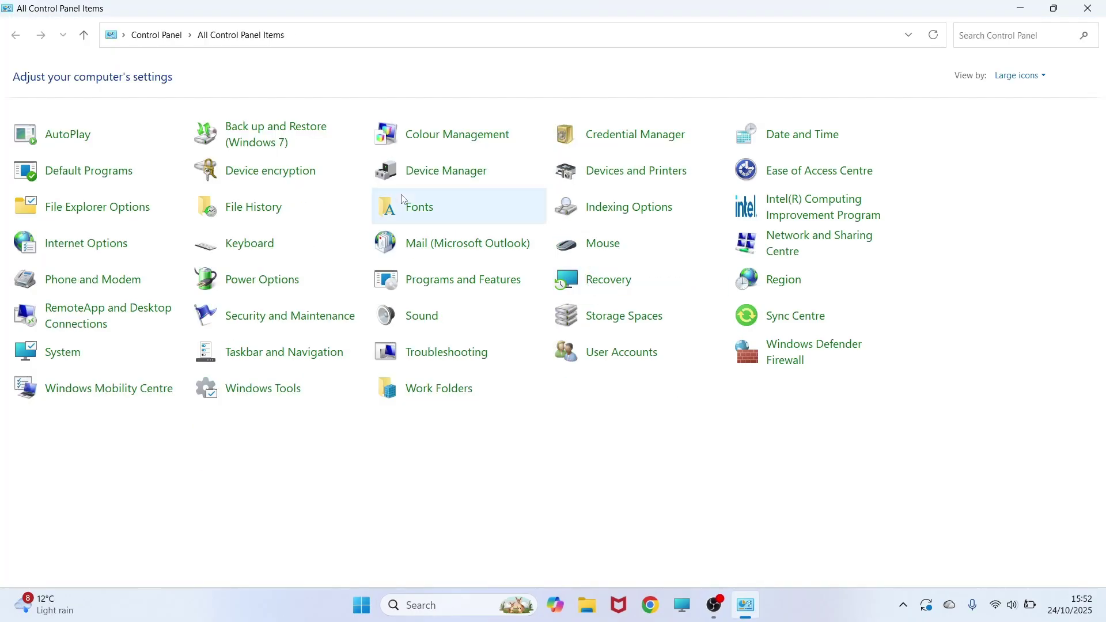
pyautogui.click(617, 362)
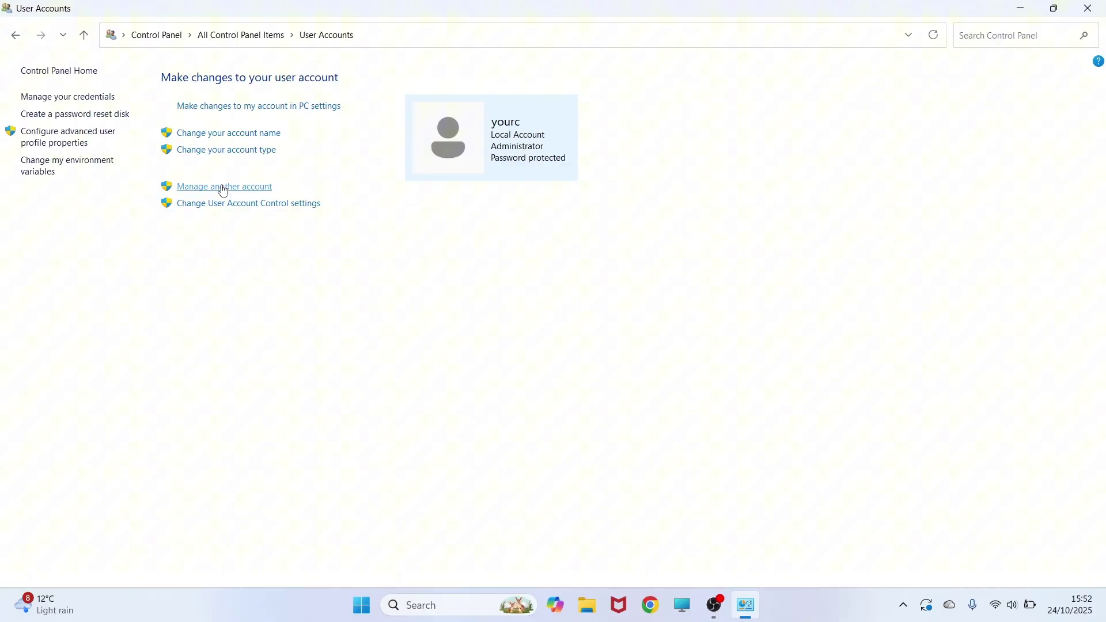
pyautogui.click(251, 190)
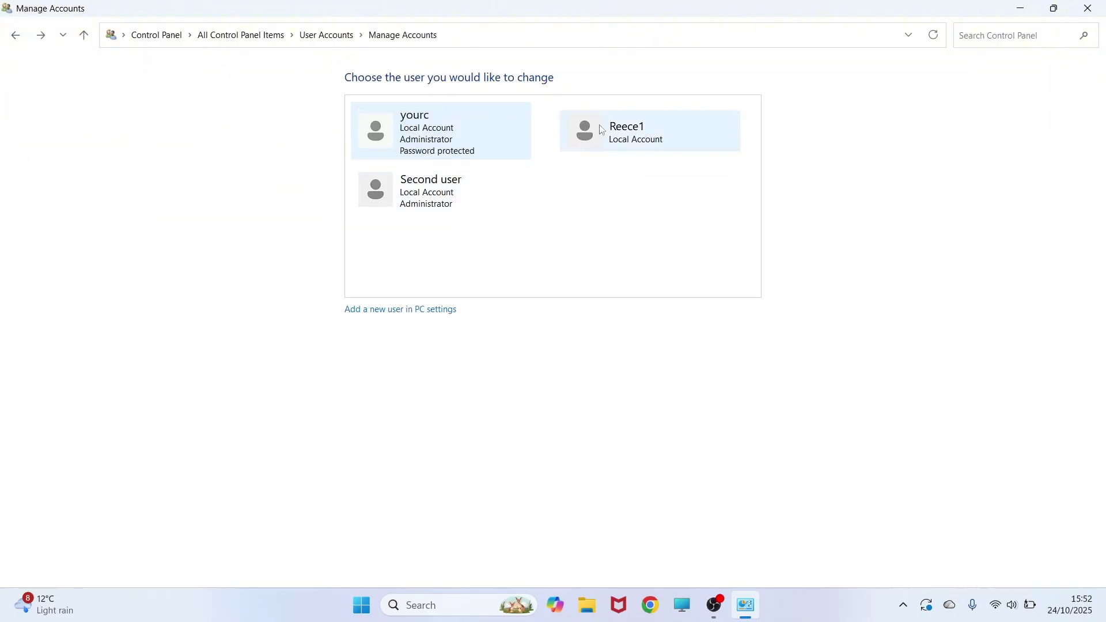
pyautogui.click(502, 211)
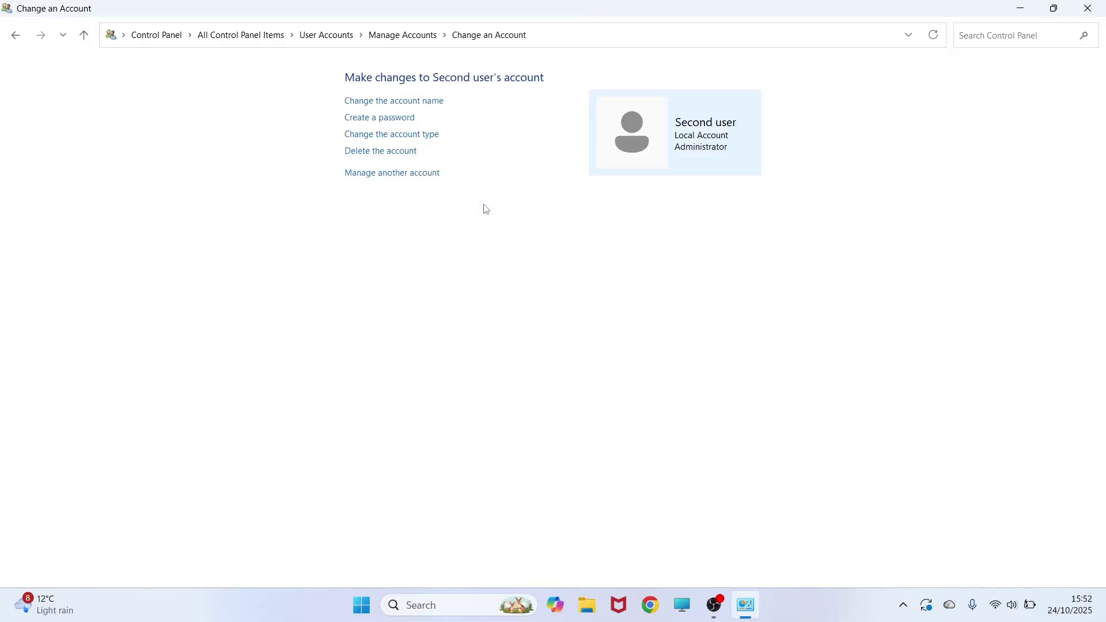
# Delete the Second user account with its files, keeping yourc and Reece1
pyautogui.click(383, 153)
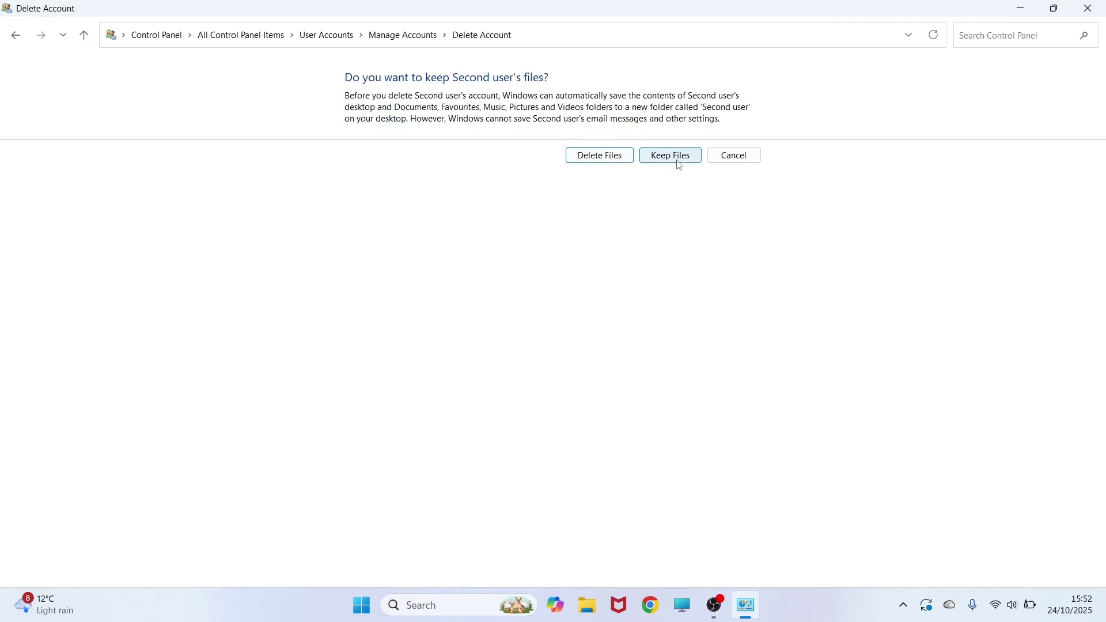
pyautogui.click(599, 162)
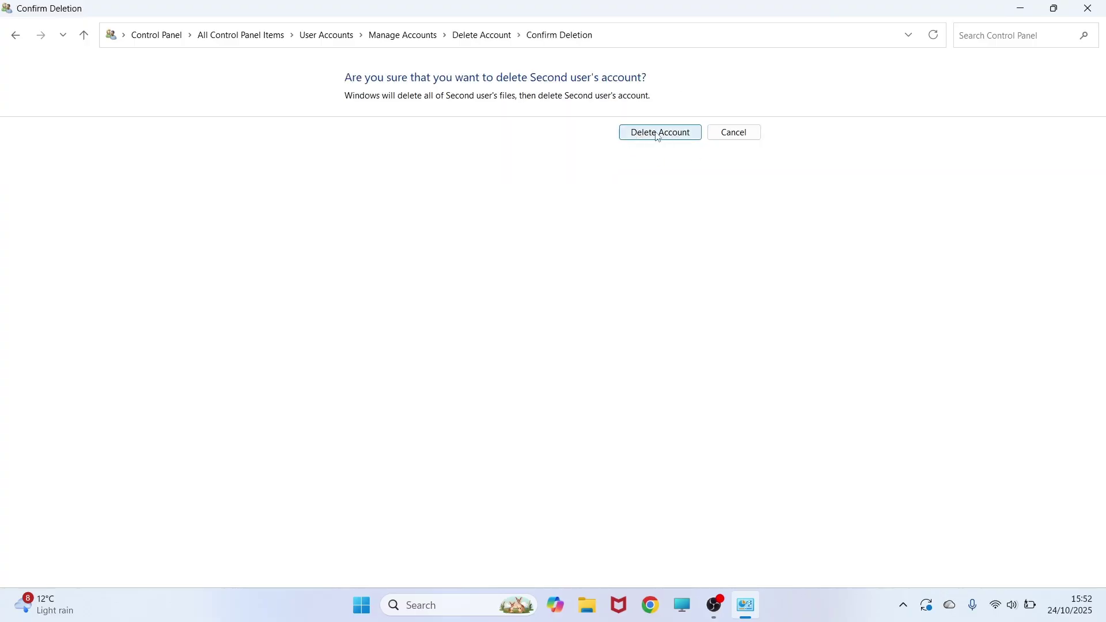
pyautogui.click(658, 135)
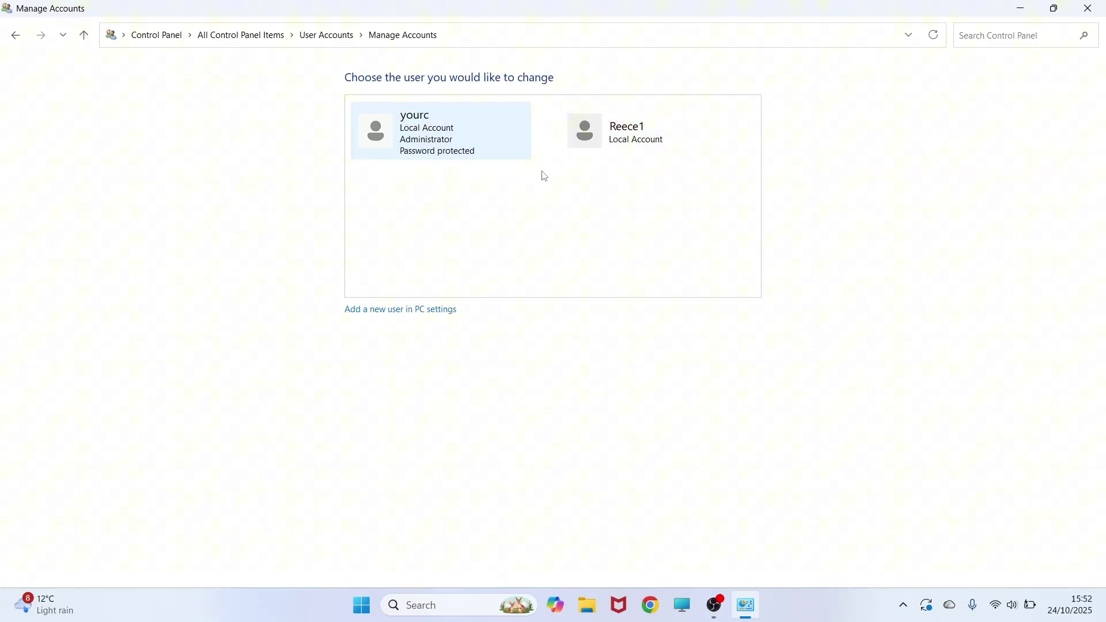